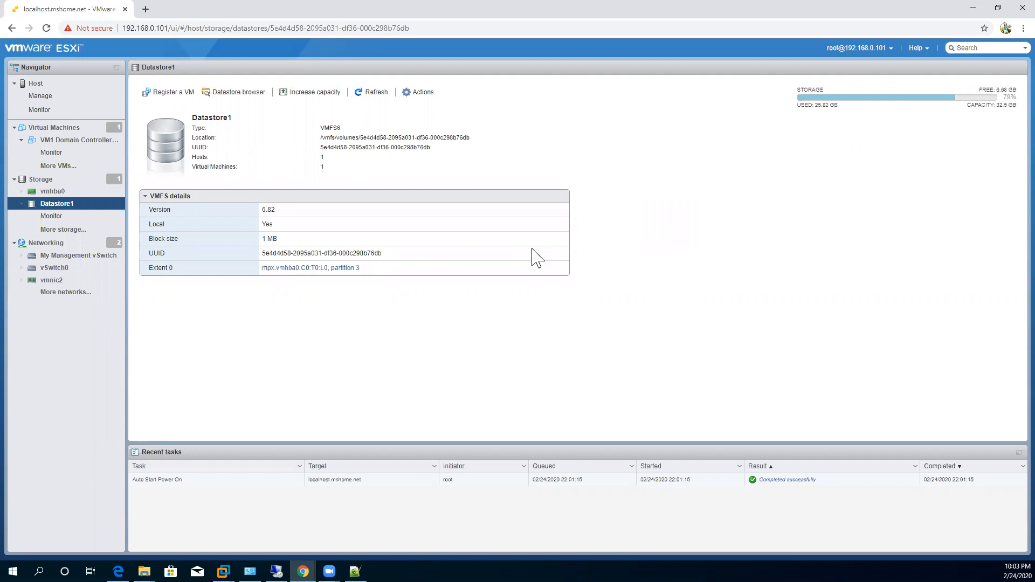
Rename the datastore Datastore1 to "VM Data Store" and refresh its details
left_click(413, 96)
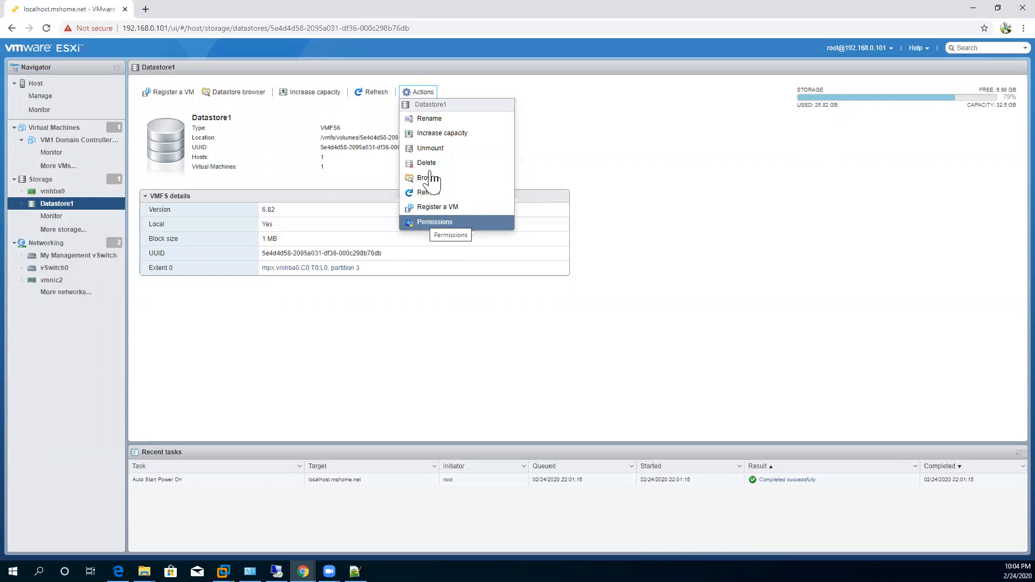
left_click(433, 123)
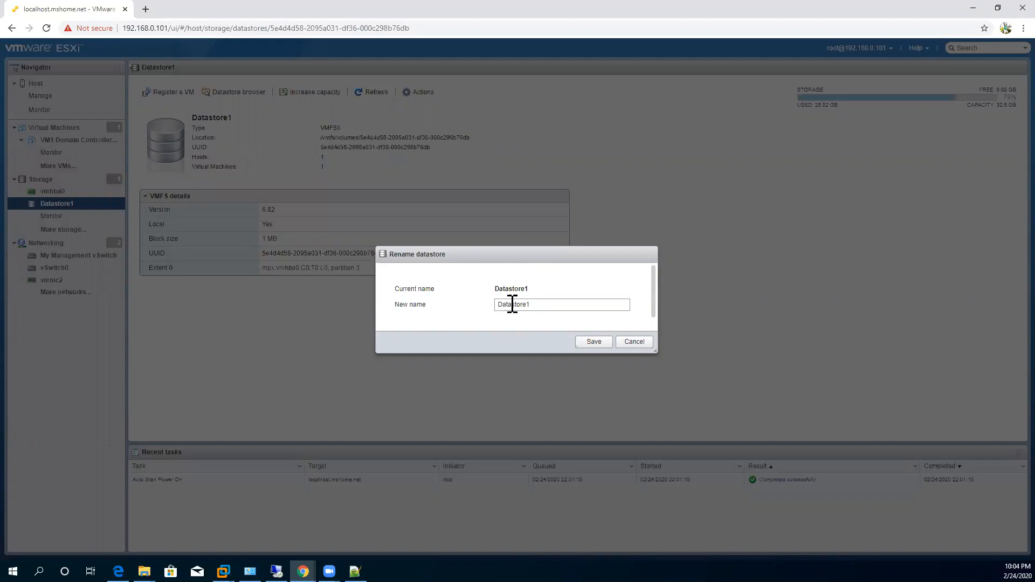
left_click(560, 308)
key("BackSpace")
key("BackSpace")
key("BackSpace")
key("BackSpace")
key("BackSpace")
key("BackSpace")
key("BackSpace")
key("BackSpace")
key("BackSpace")
key("BackSpace")
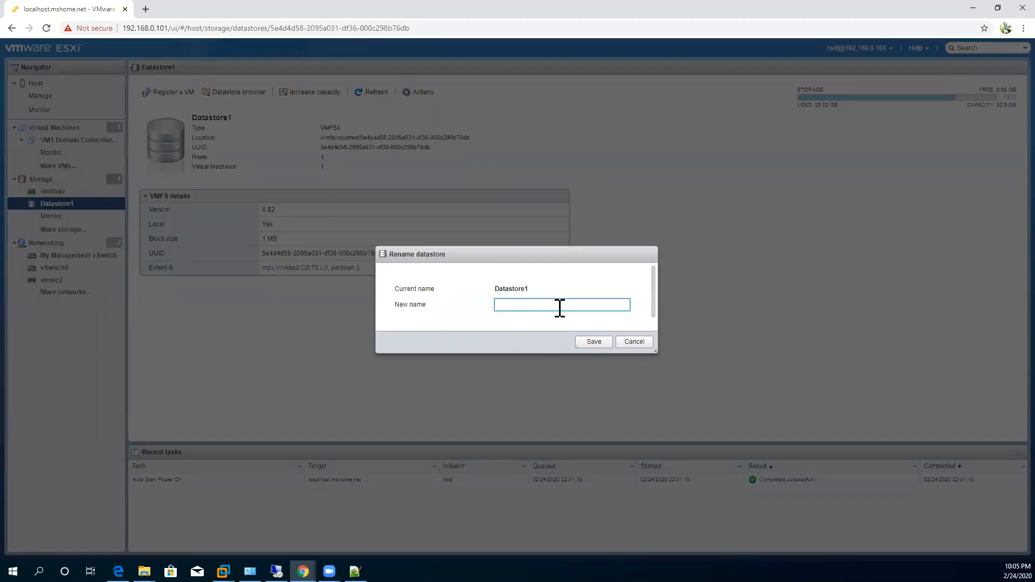
type("VM Data Store")
left_click(596, 347)
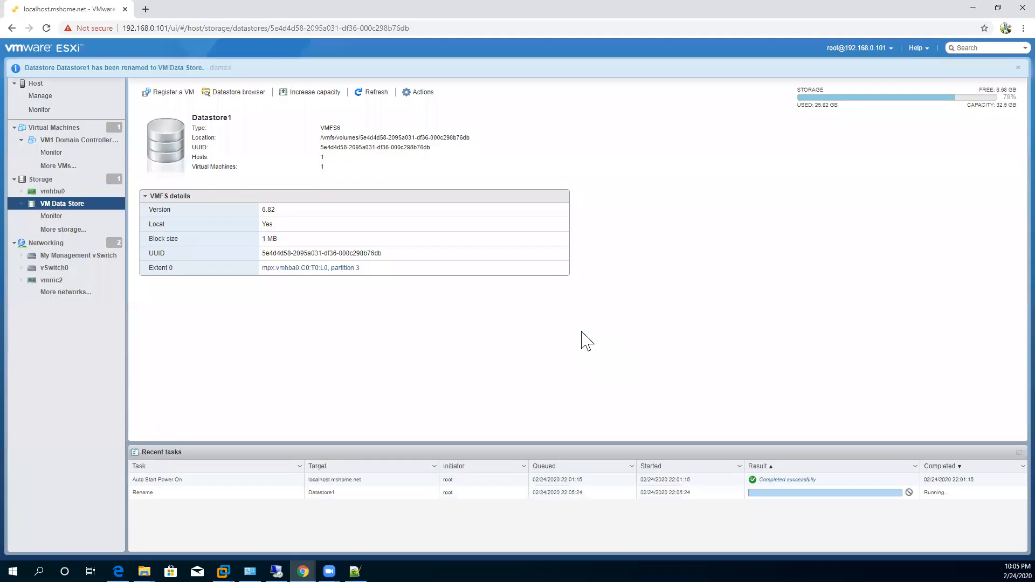
left_click(372, 94)
left_click_drag(197, 118, 264, 121)
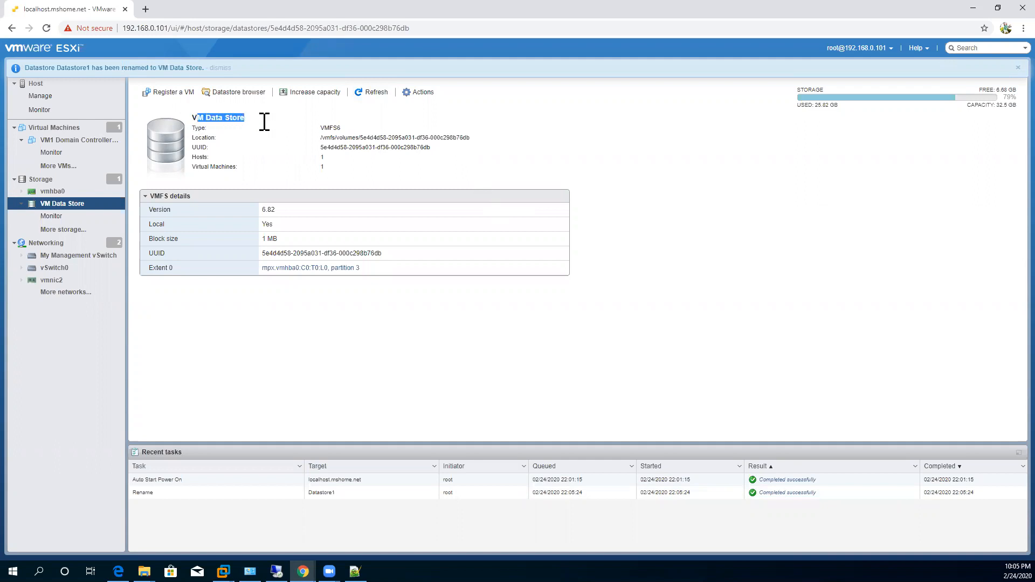
left_click(418, 96)
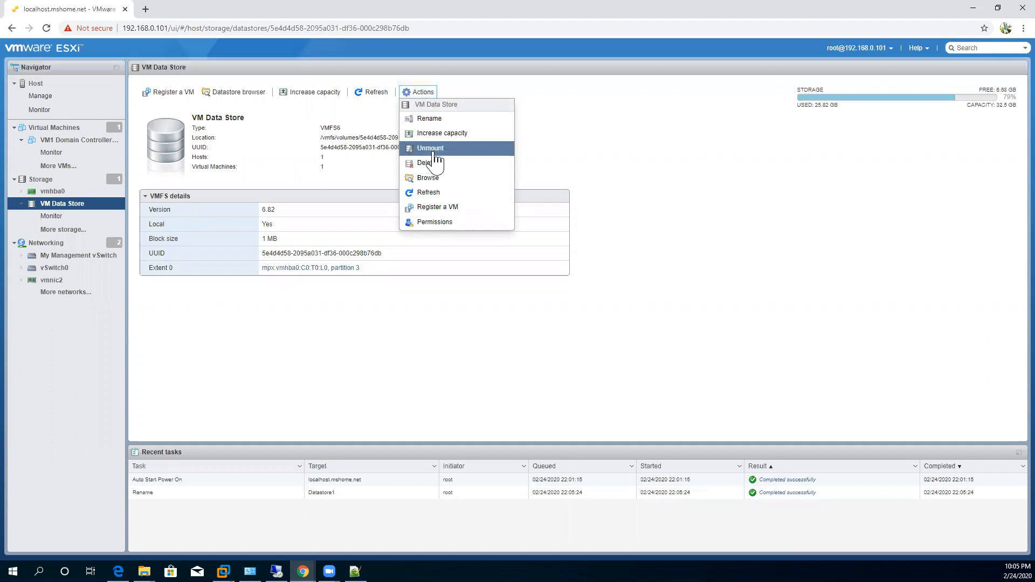
left_click(638, 257)
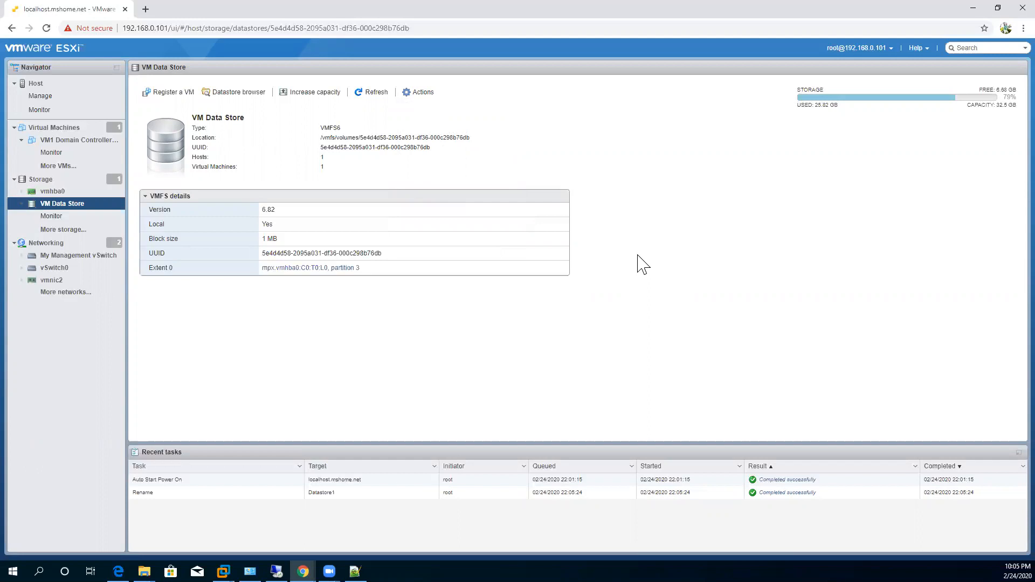
Start creating a new VMFS datastore in the host's storage
right_click(43, 184)
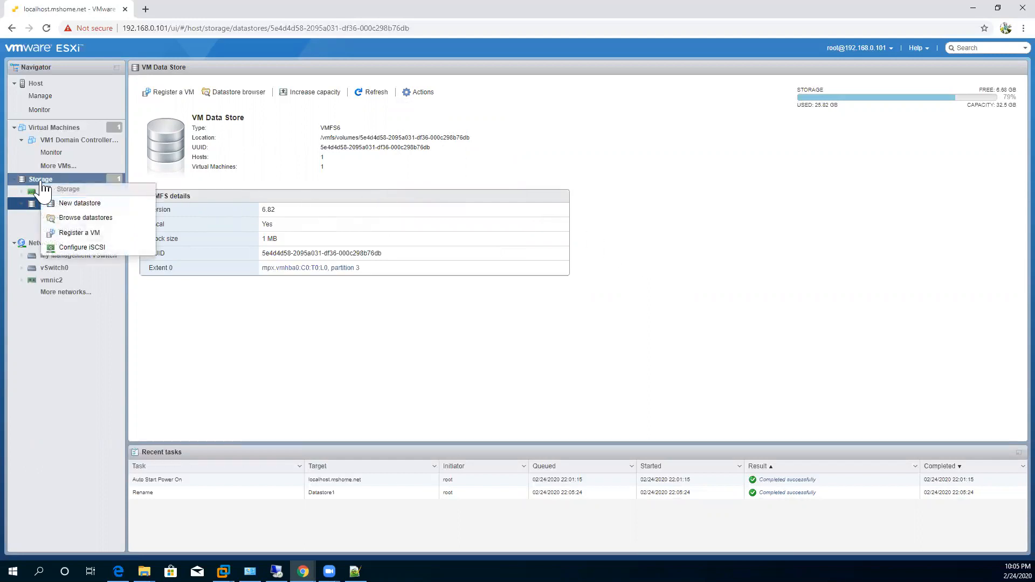
left_click(75, 205)
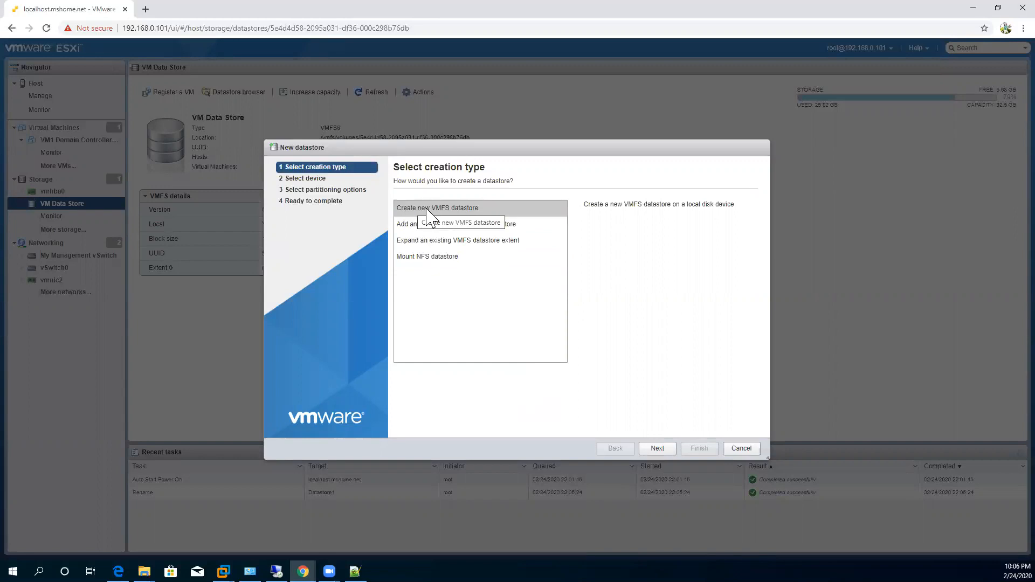
left_click(659, 454)
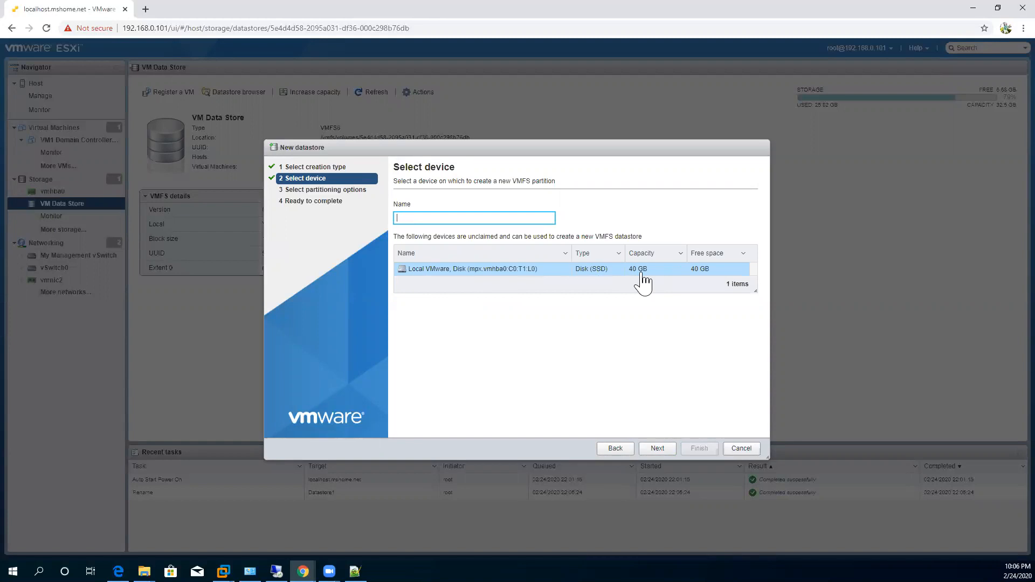
Try to name the new datastore on the 40 GB local disk "ISO & Resource Sharing Data Store"
left_click(659, 451)
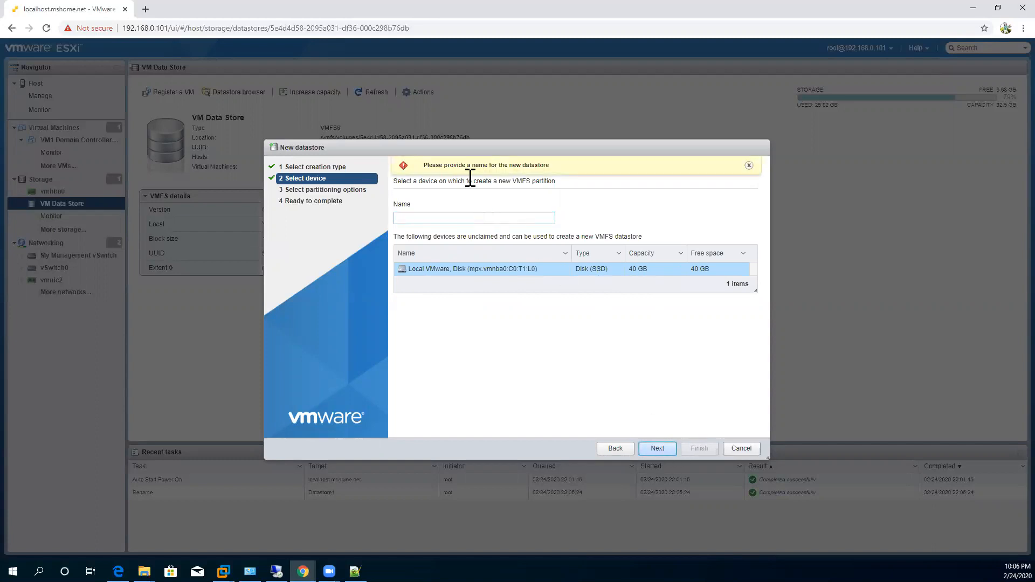
left_click(453, 218)
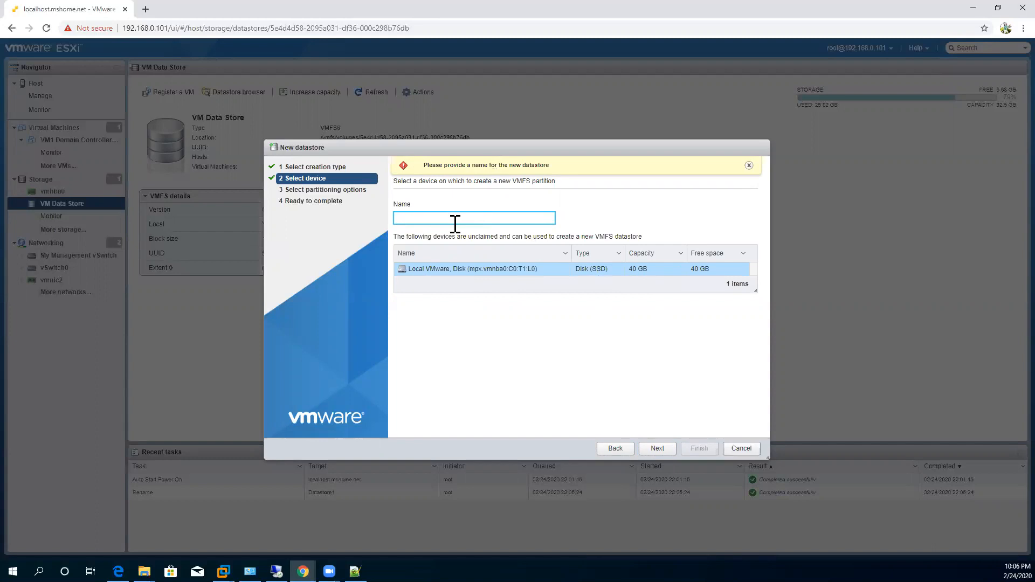
type("ISO & Resource s")
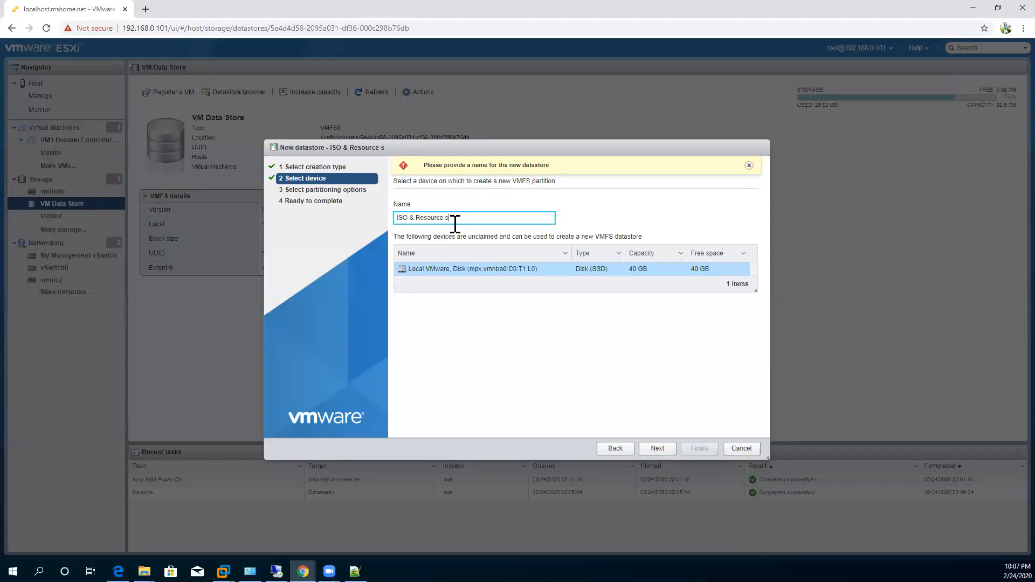
type("ing Data Store")
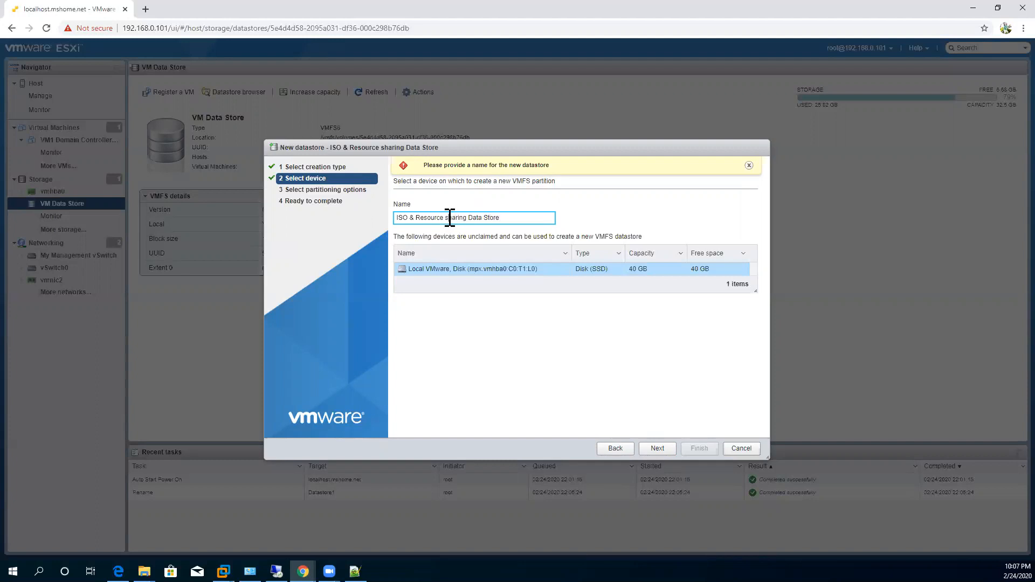
key("BackSpace")
type("S")
left_click(658, 449)
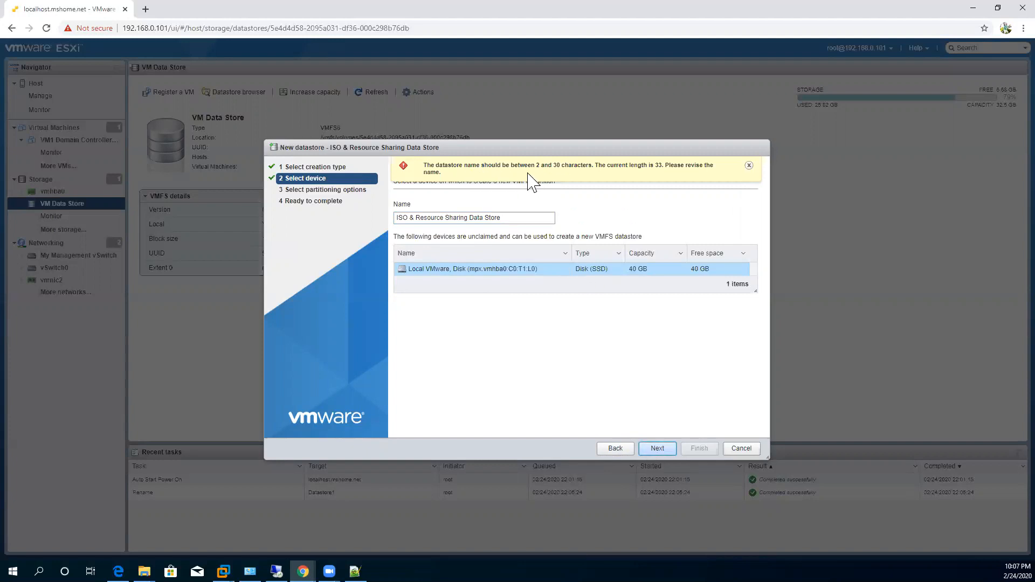
Shorten the new datastore's name to "ISO & Resource Share" and proceed to the partitioning options
left_click(515, 218)
key("BackSpace")
key("BackSpace")
key("BackSpace")
key("BackSpace")
key("BackSpace")
key("BackSpace")
key("BackSpace")
key("BackSpace")
key("BackSpace")
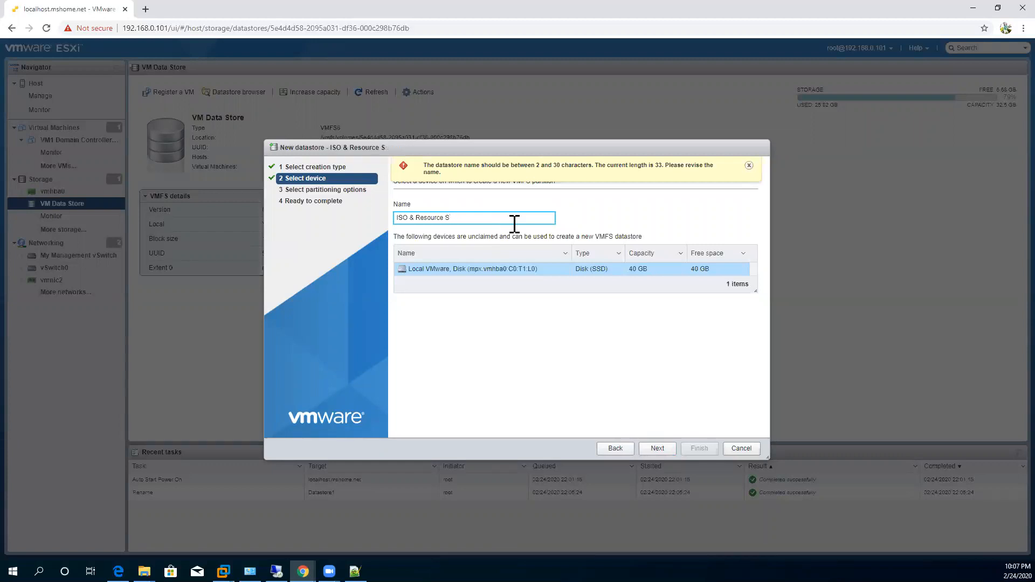
type("hare")
left_click(658, 449)
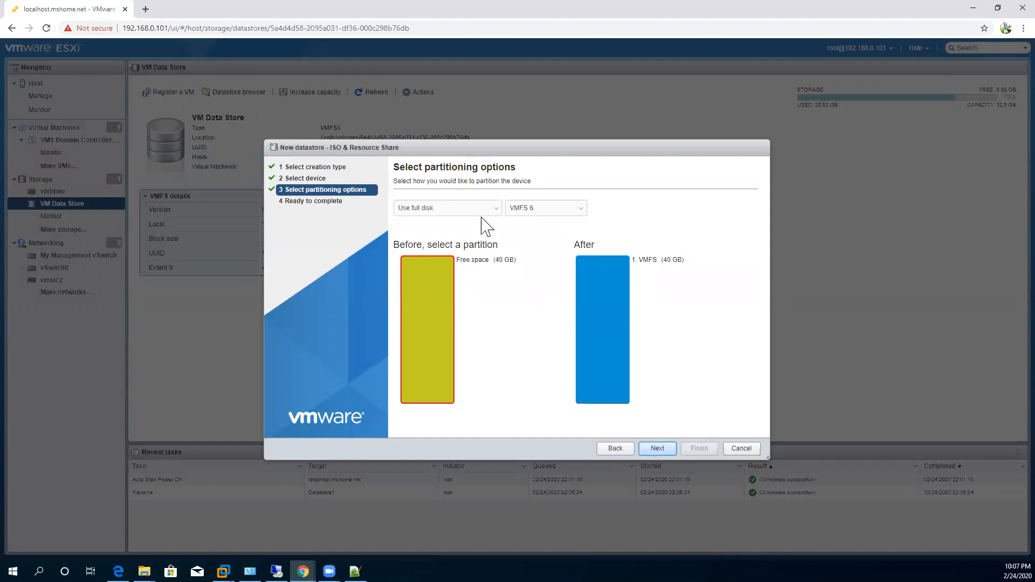
Create the datastore using the full disk with VMFS 6, accepting that the disk's contents are erased
left_click(499, 212)
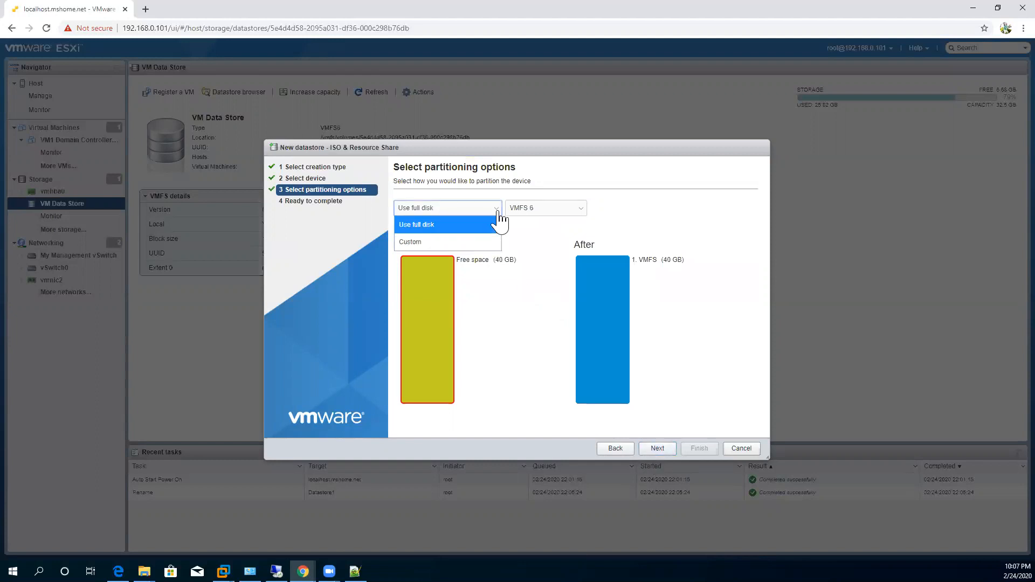
left_click(430, 244)
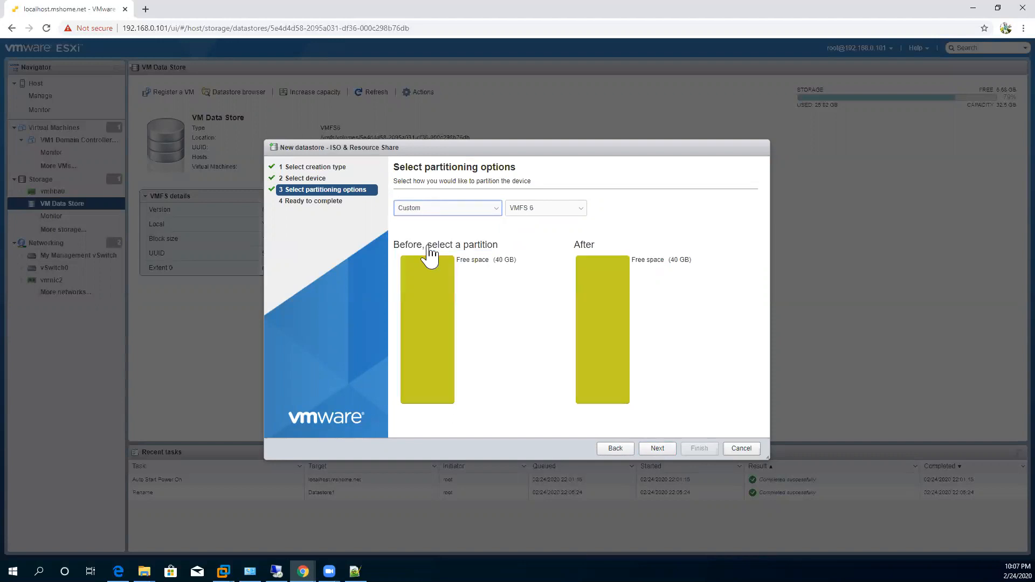
left_click(493, 211)
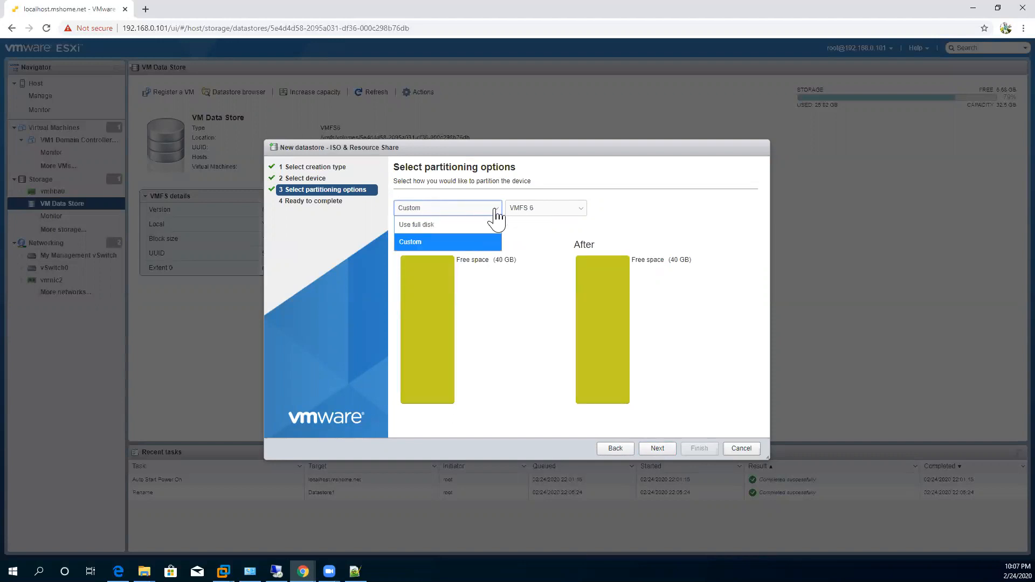
left_click(456, 225)
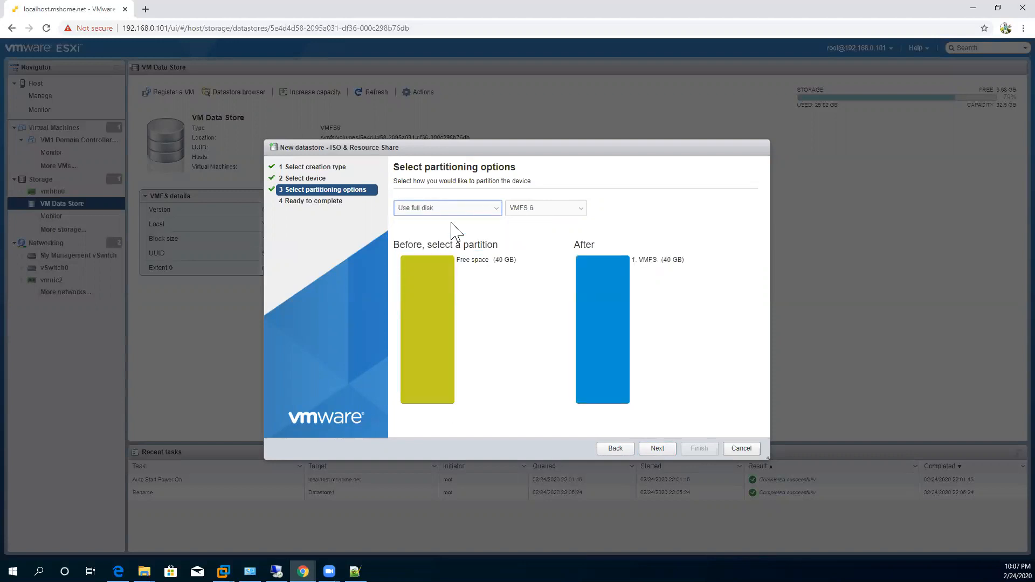
left_click(537, 212)
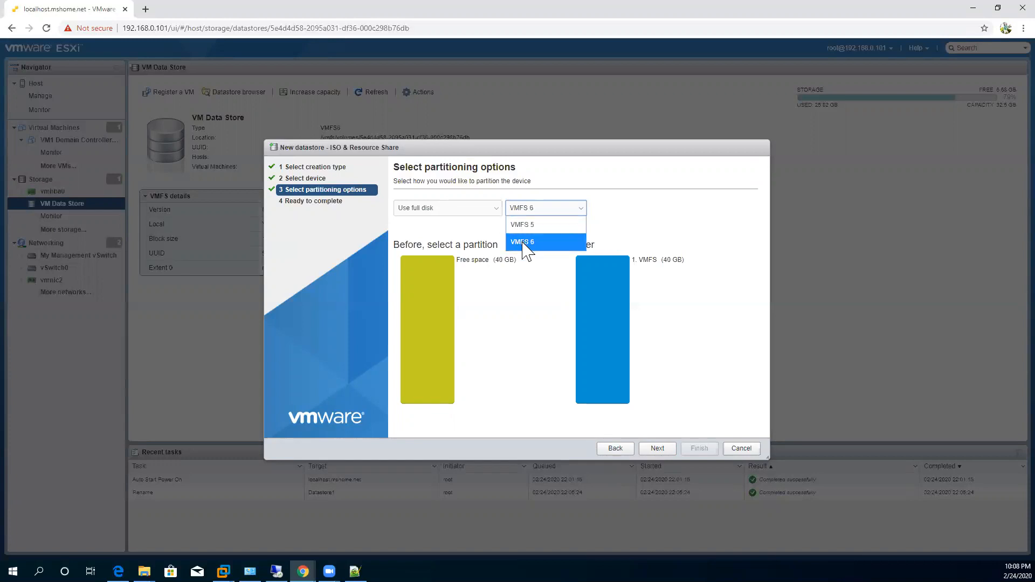
left_click(524, 244)
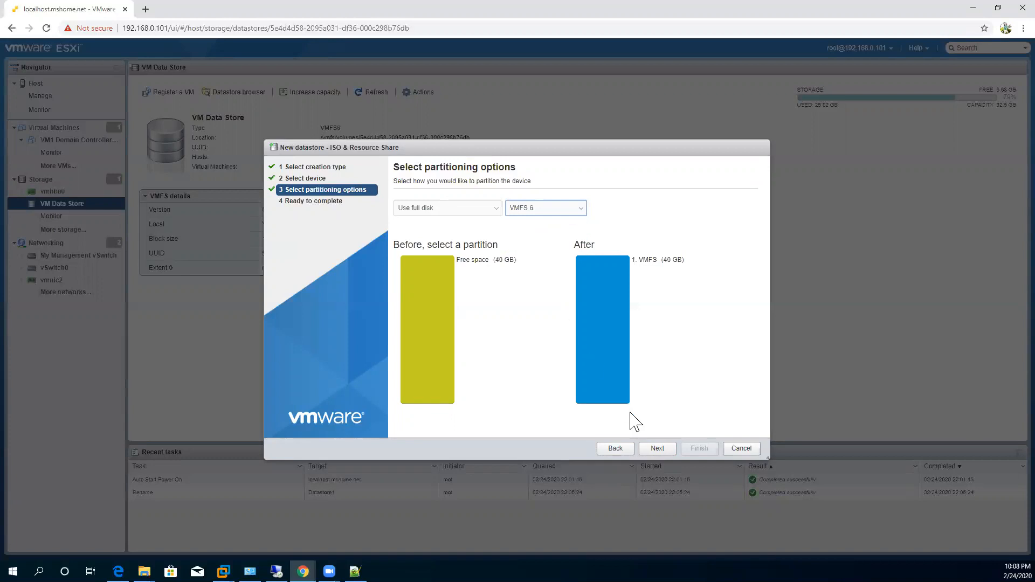
left_click(657, 449)
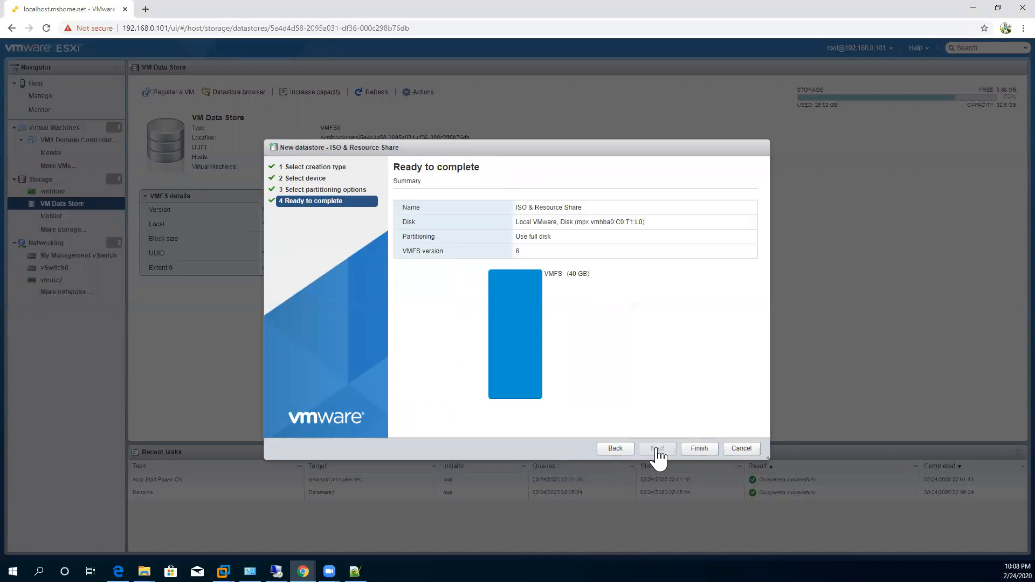
left_click(696, 450)
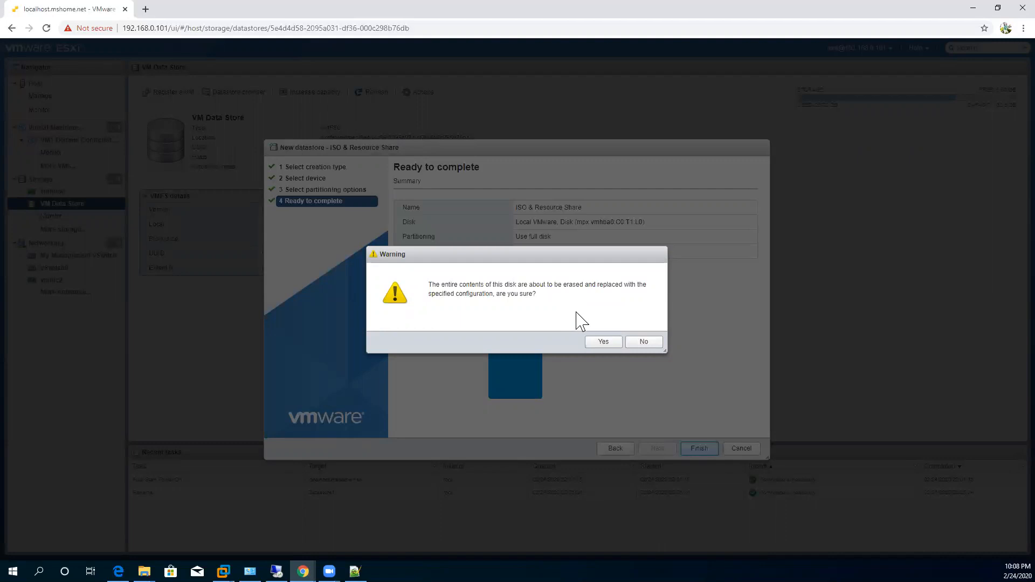
left_click(604, 342)
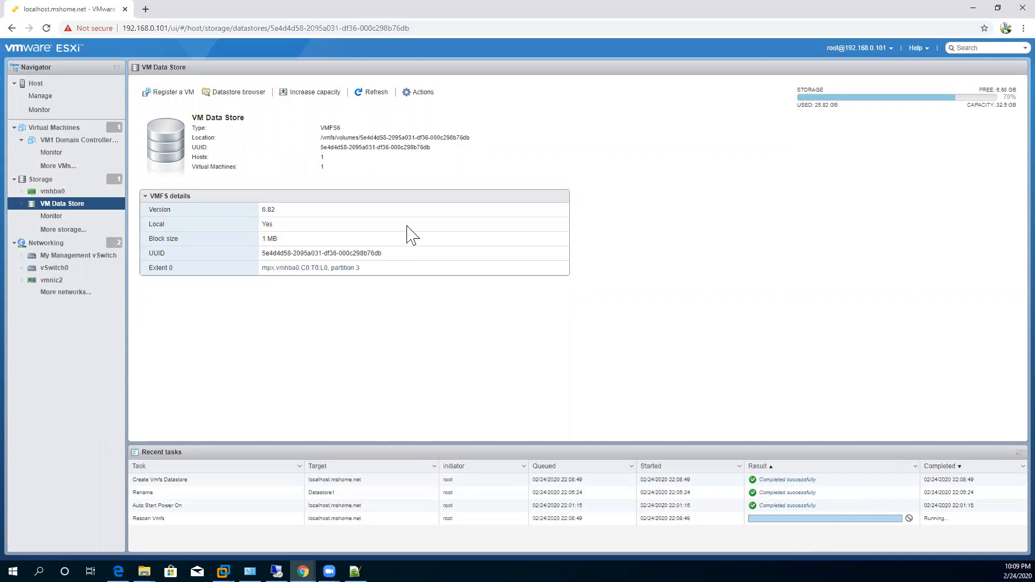
Refresh the storage information, list the host's datastores and open the details of ISO & Resource Share
left_click(374, 94)
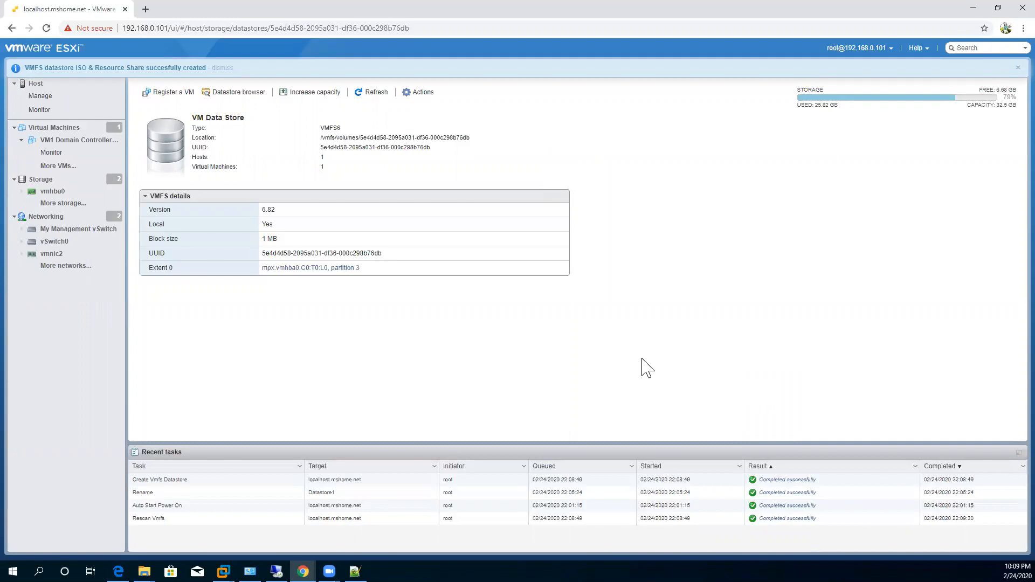
left_click(23, 190)
left_click(23, 181)
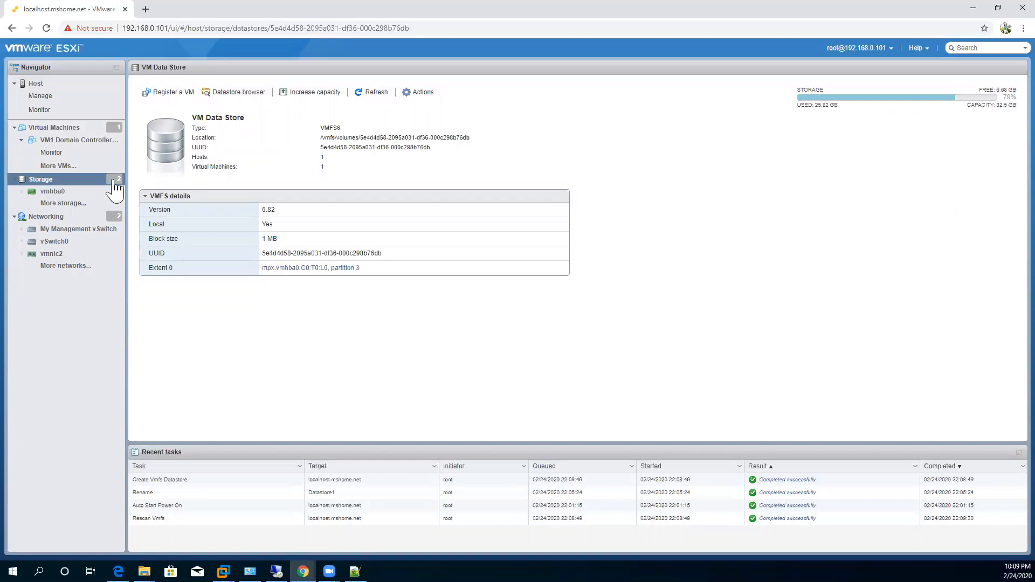
left_click(53, 206)
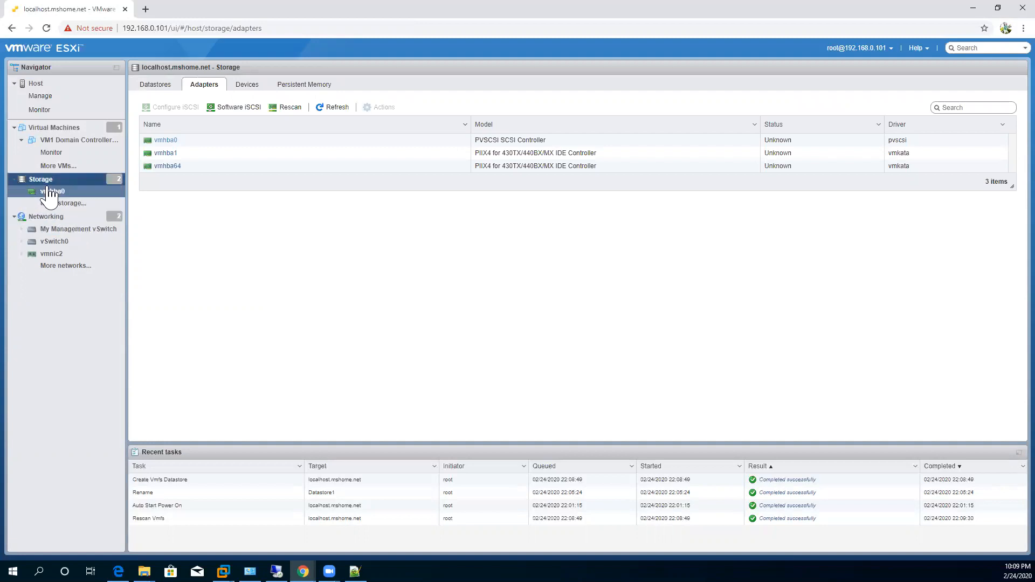
left_click(27, 182)
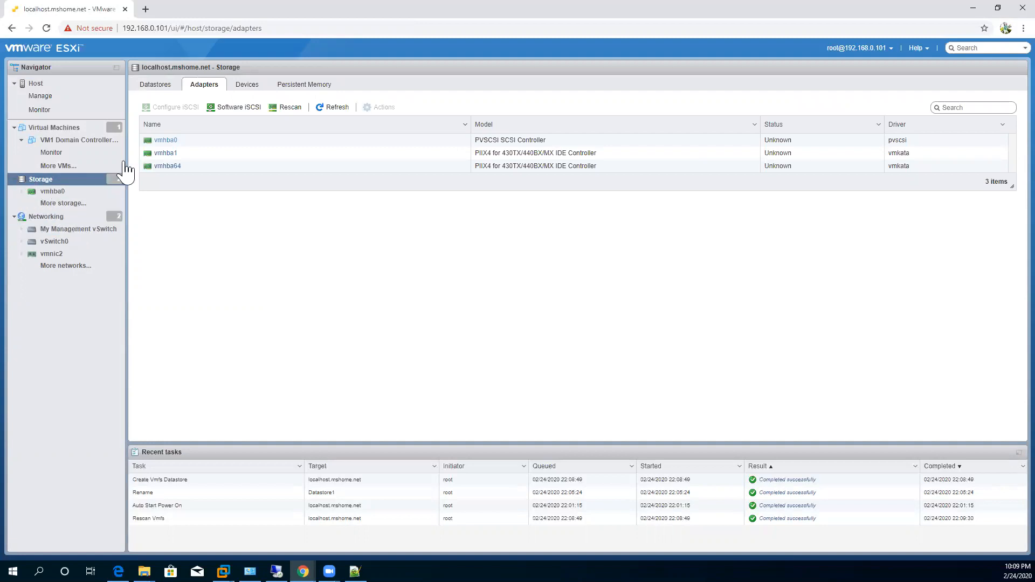
left_click(149, 87)
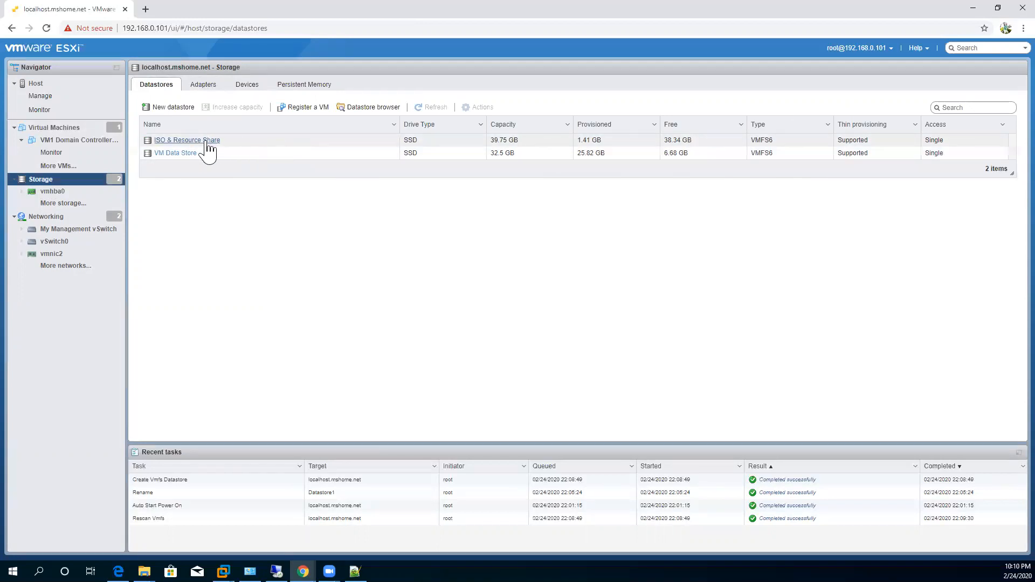
left_click(168, 141)
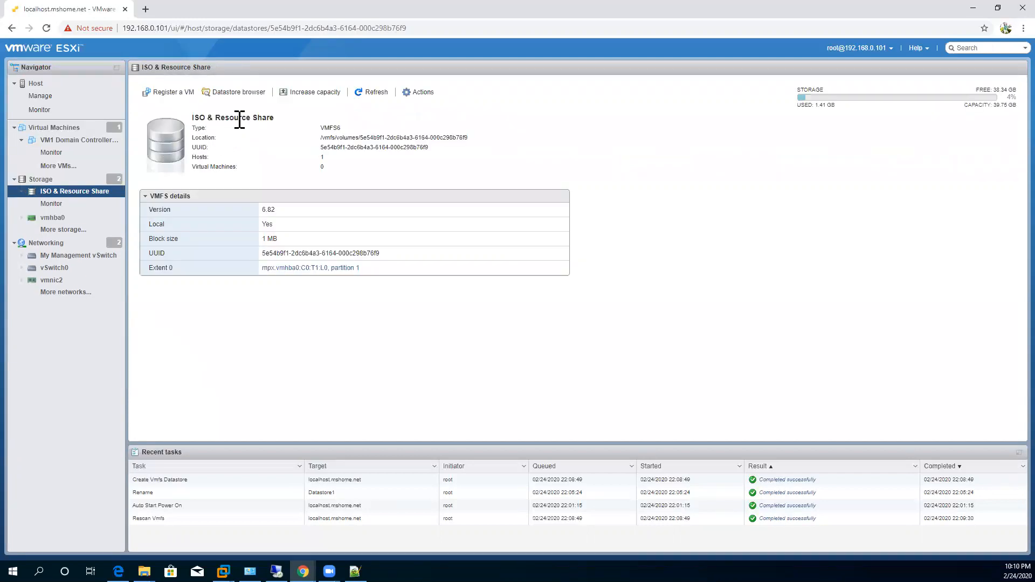
Create a directory named "ISO Windows" in the ISO & Resource Share datastore
left_click(238, 93)
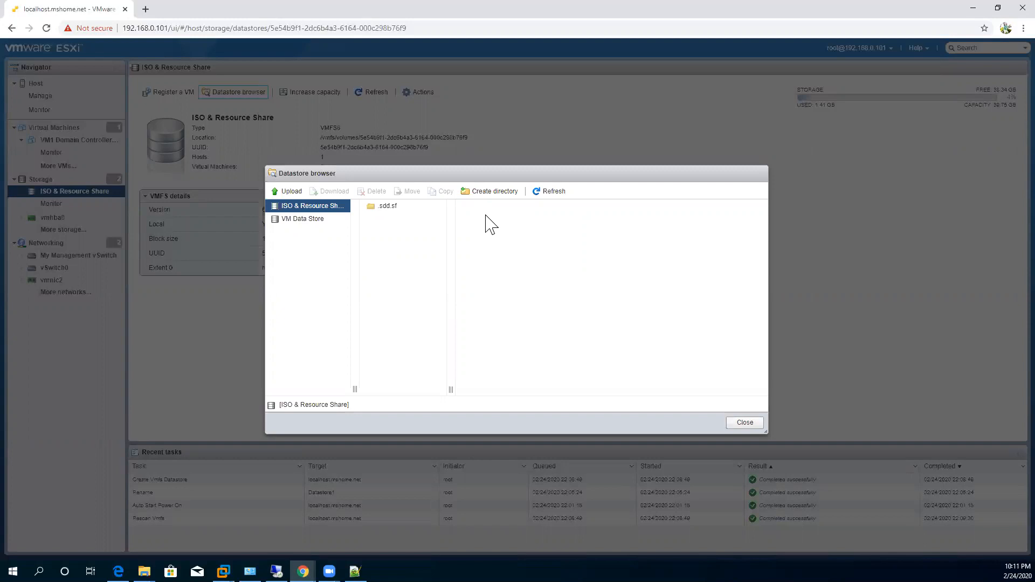
left_click(488, 192)
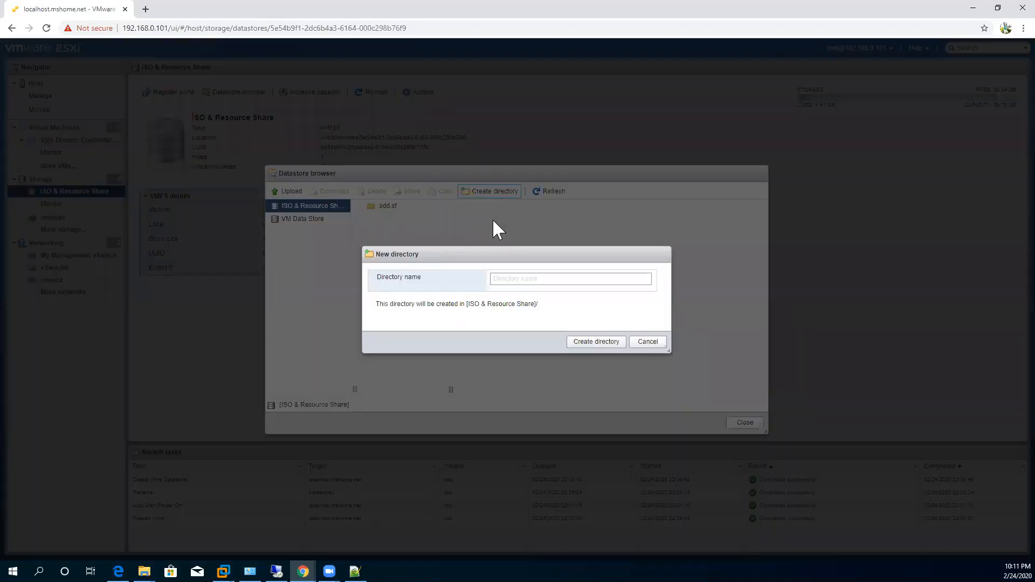
left_click(519, 281)
type("ISO")
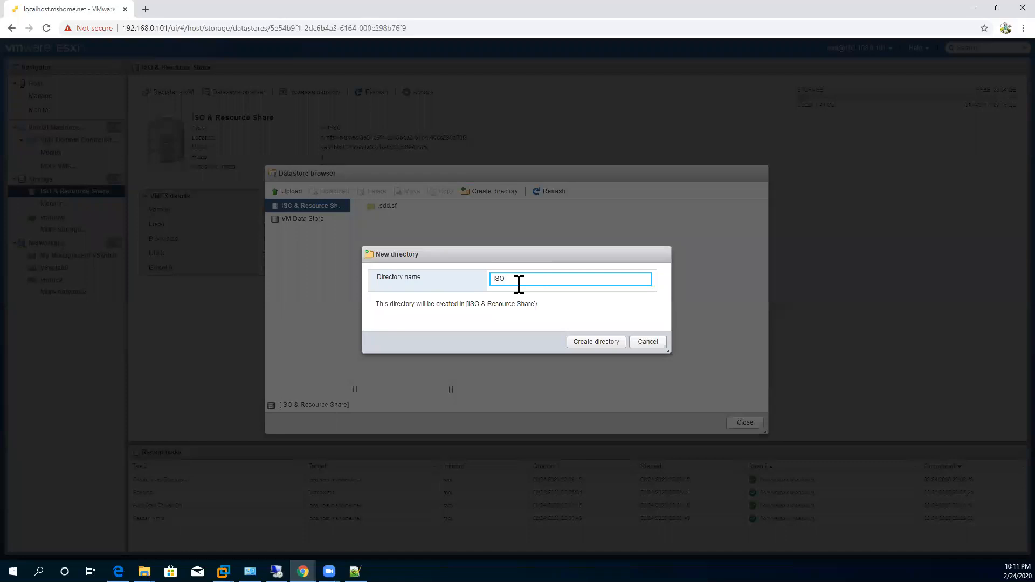
type(" Windows")
left_click(591, 343)
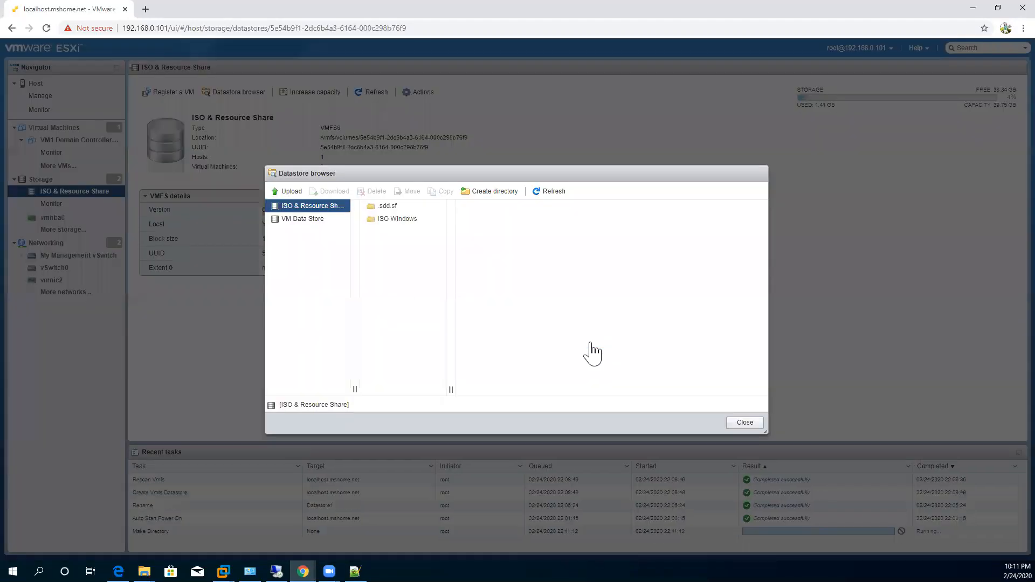